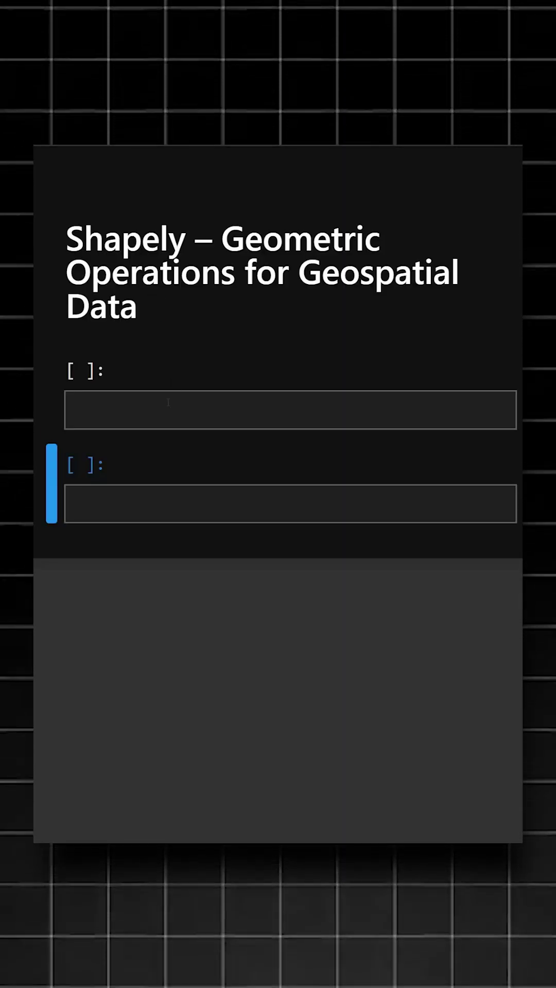
- Place the cursor in the empty first code cell below the Shapely title
left_click(168, 403)
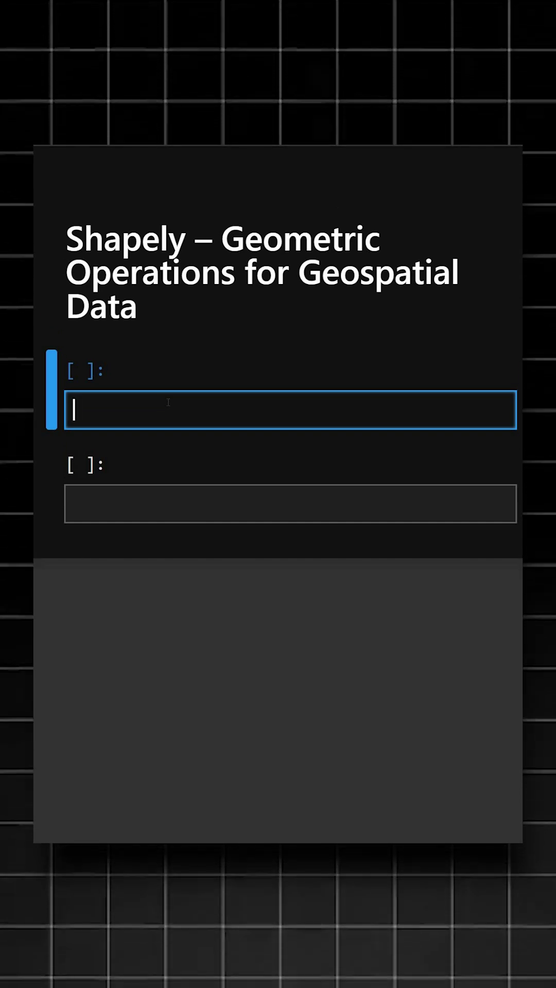
type("f")
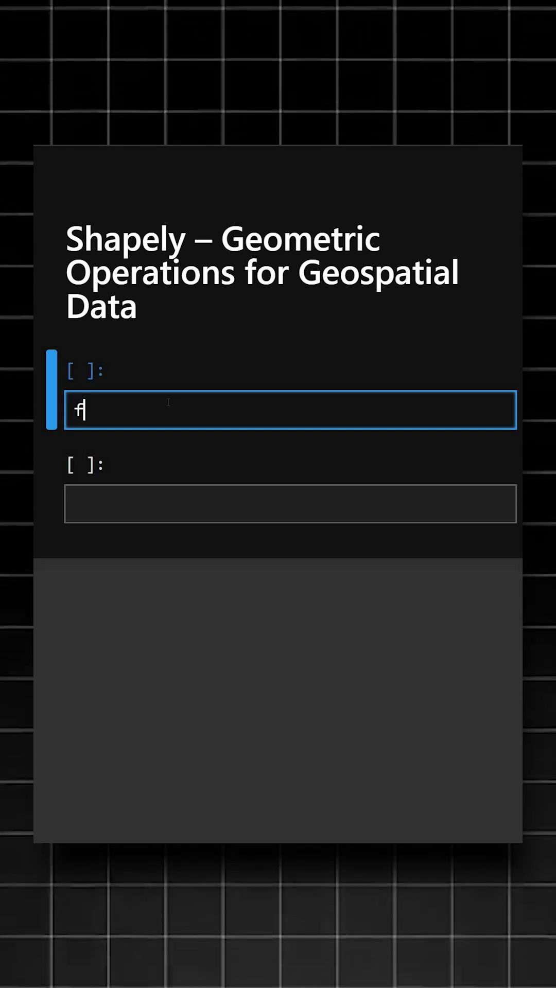
type("rom shapely.geometry impor")
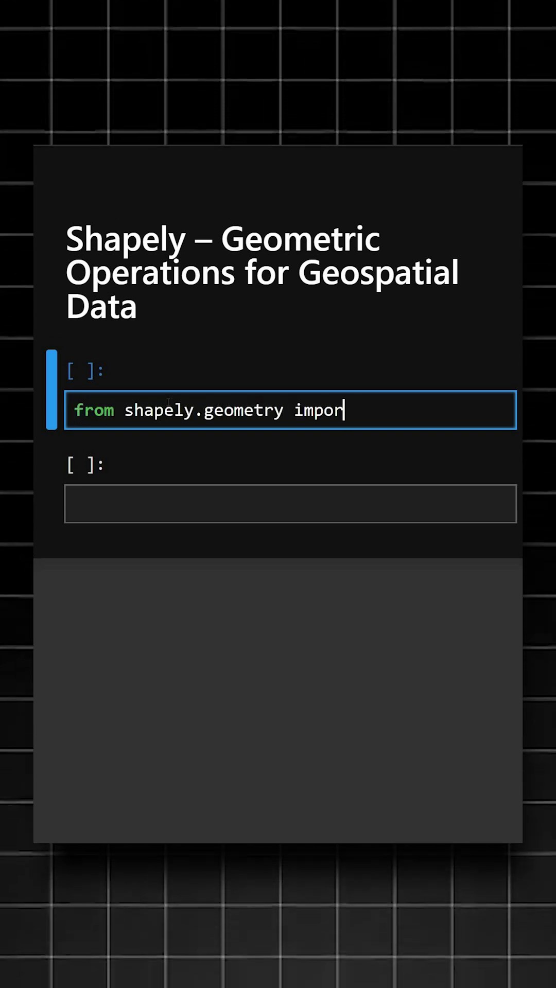
type("t Point ,Polygon")
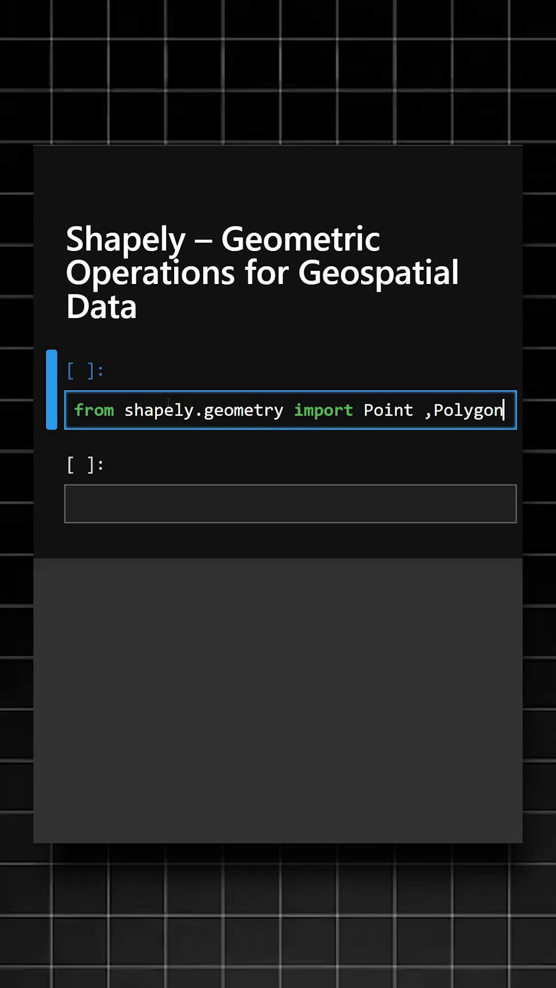
- Write the Point/Polygon import, p=Point(1,1) and poly=Polygon([(0,0),(2,0),(1,3)])
key("Return")
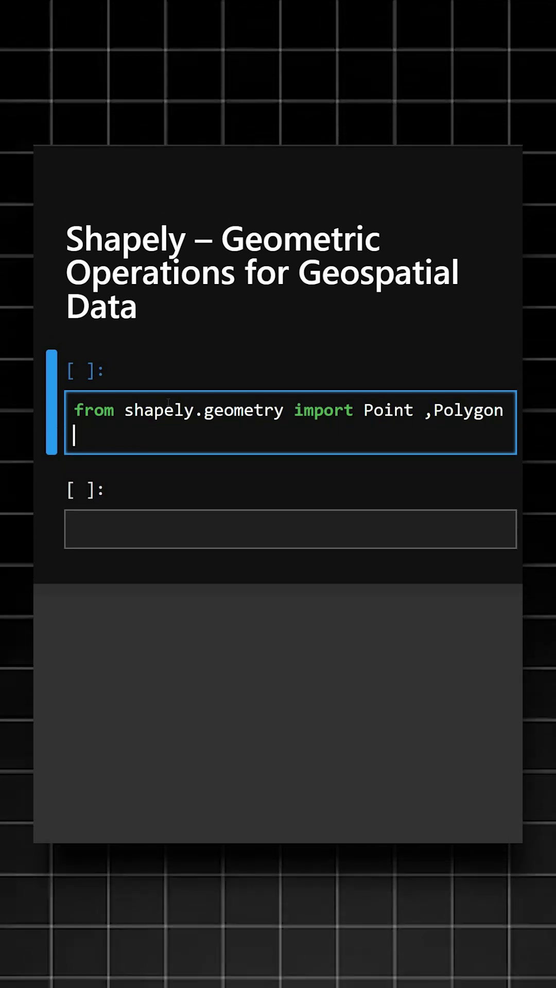
type("P")
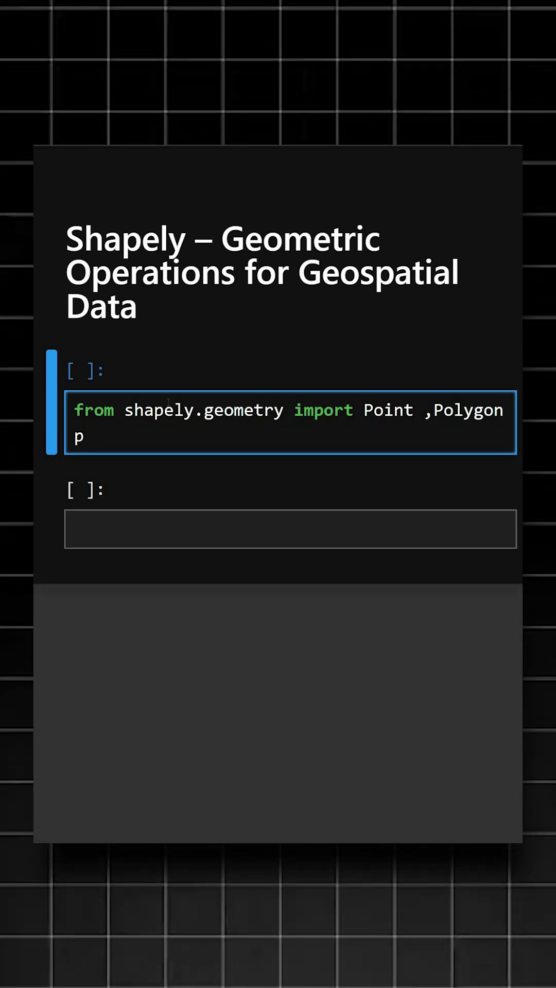
key("BackSpace")
type("Point(1,1")
key("Home")
type("p")
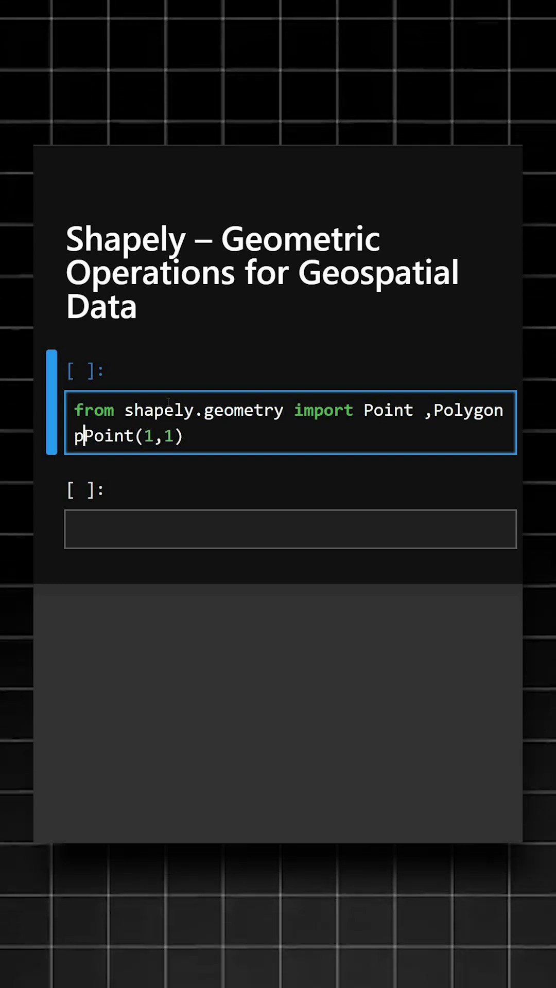
type("=")
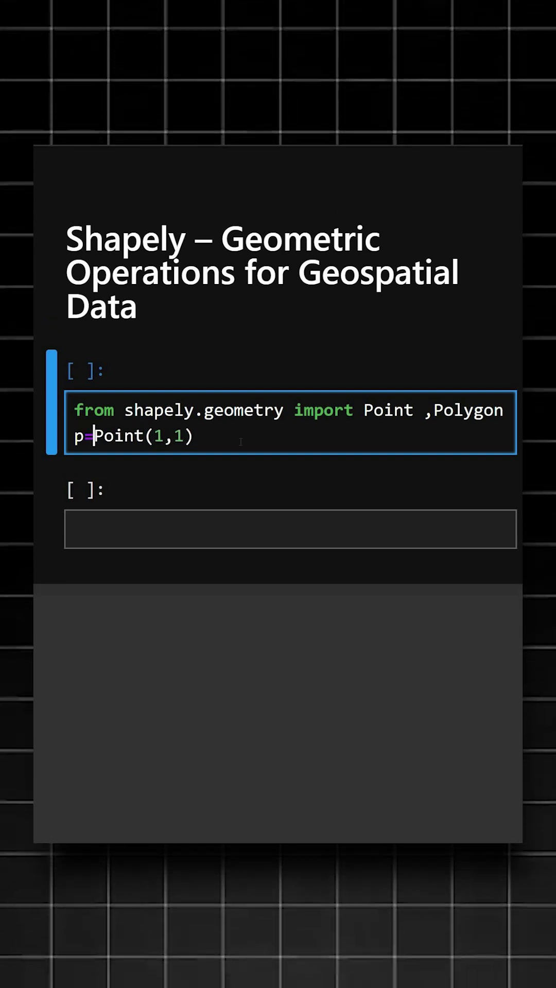
key("End")
key("Return")
type("ly")
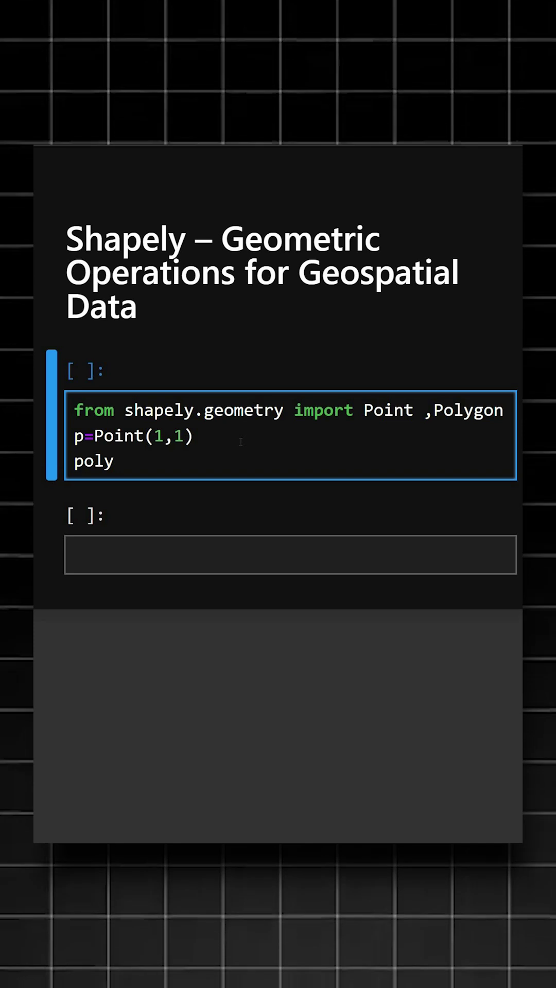
type("=Polygon([(0,0),(2,0),(1,3")
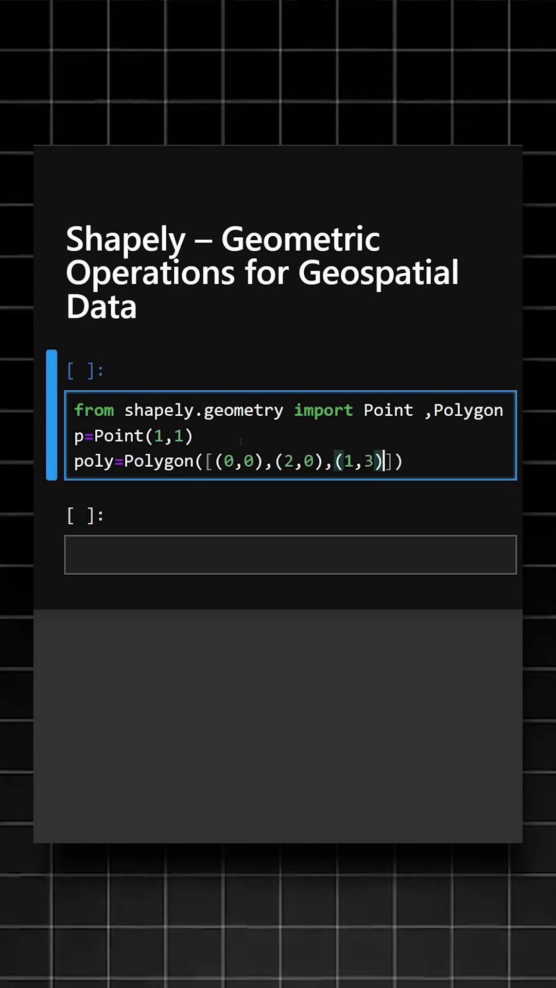
key("End")
- Add inside=poly.contains(p) and an f-string print, then run the cell, printing True
key("Return")
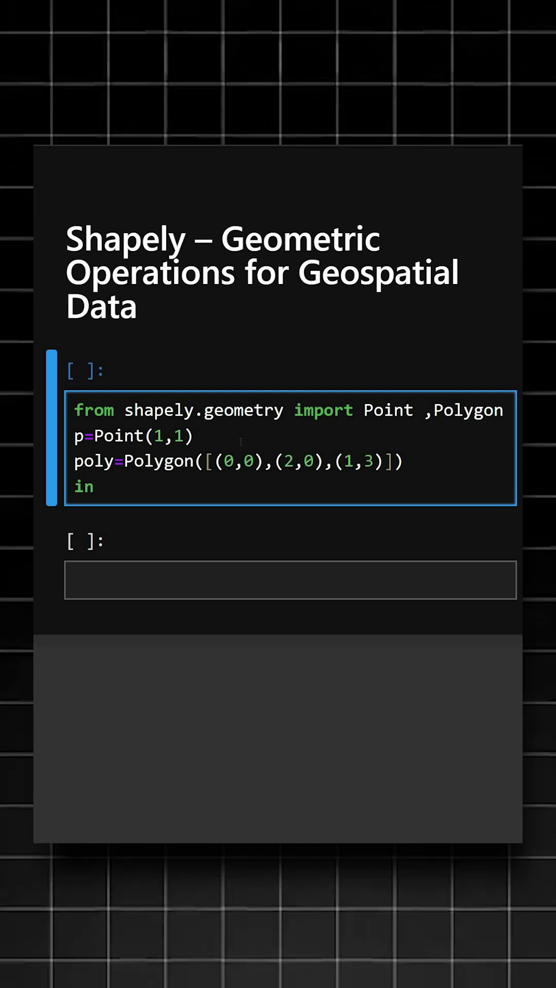
type("side=poly.contains(p")
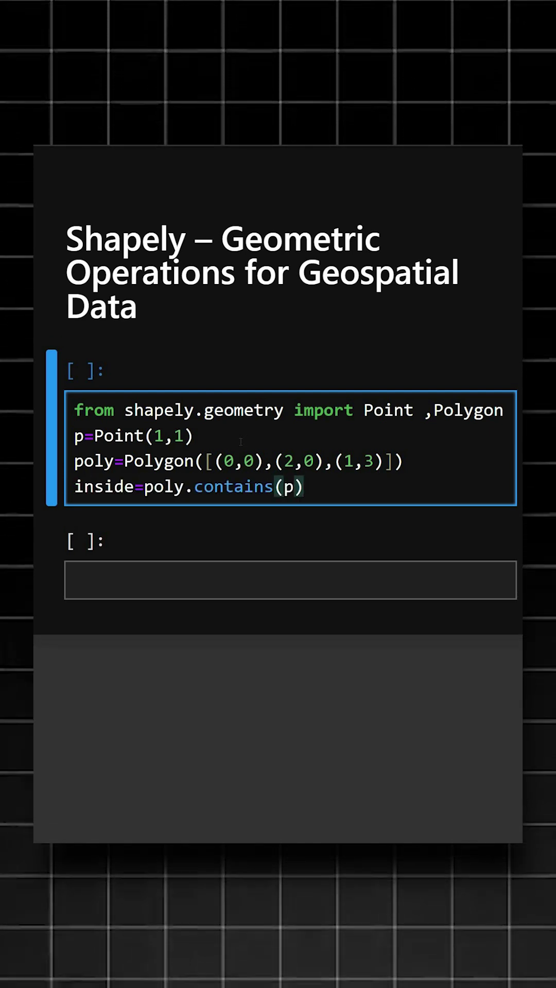
key("End")
key("Return")
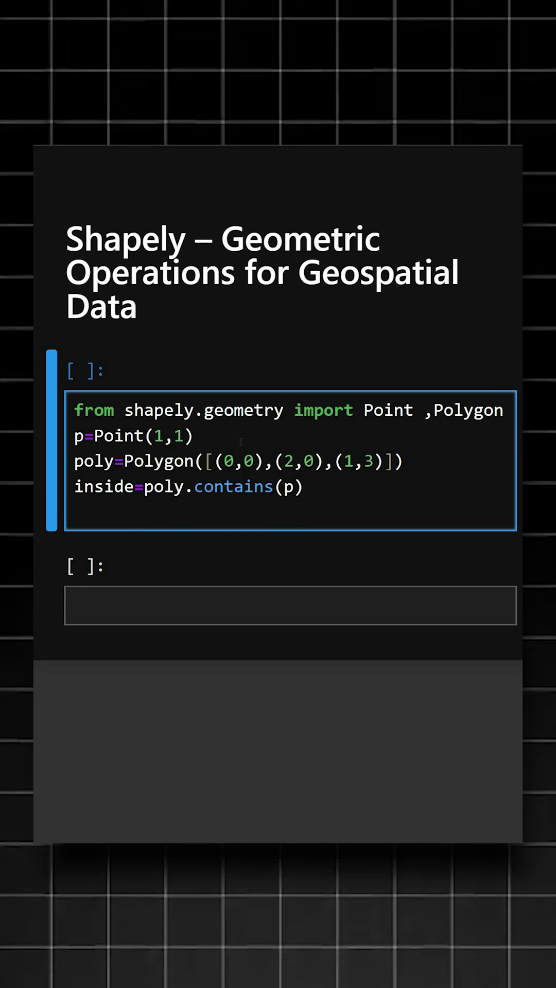
type("print(f)\"Point {p} ins")
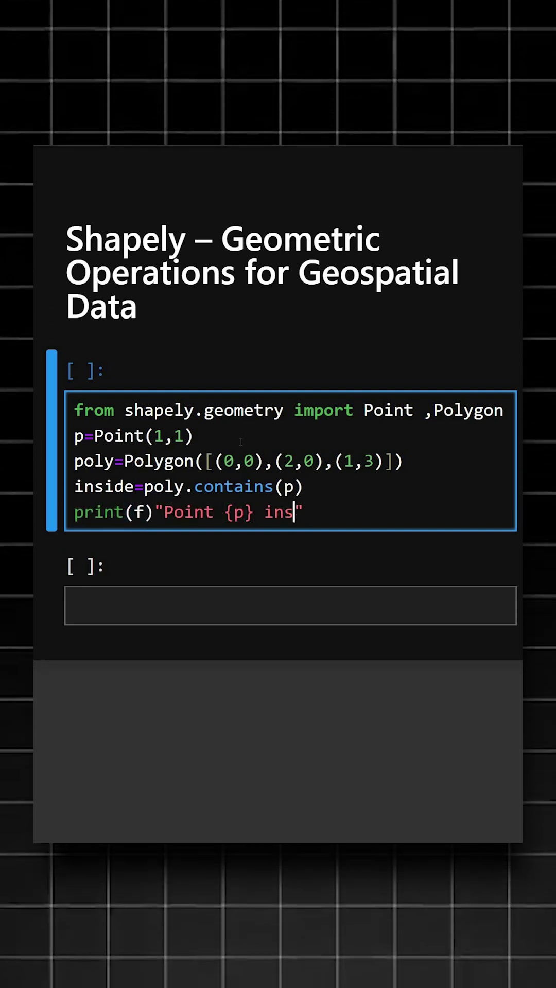
type("ide polygon{inside})")
key("Delete")
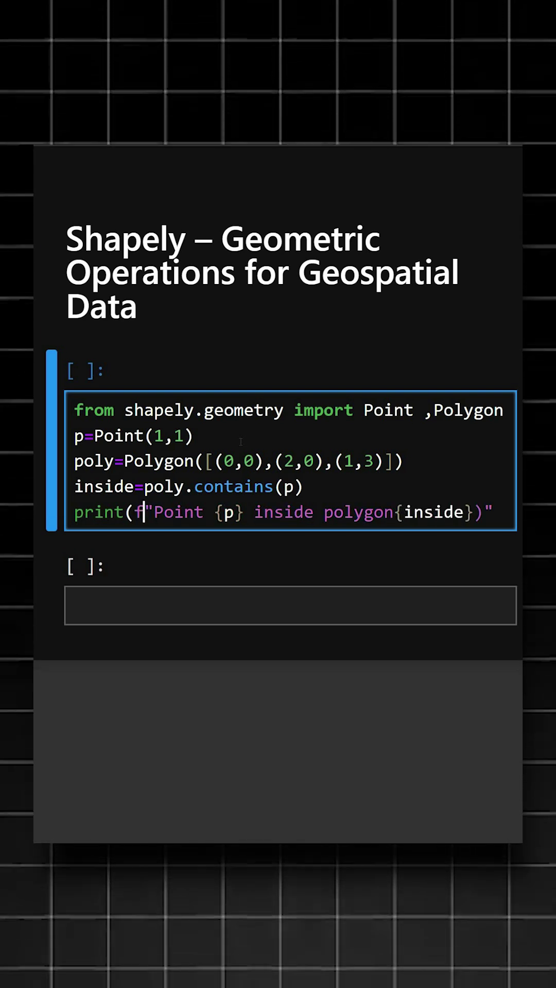
key("shift+Return")
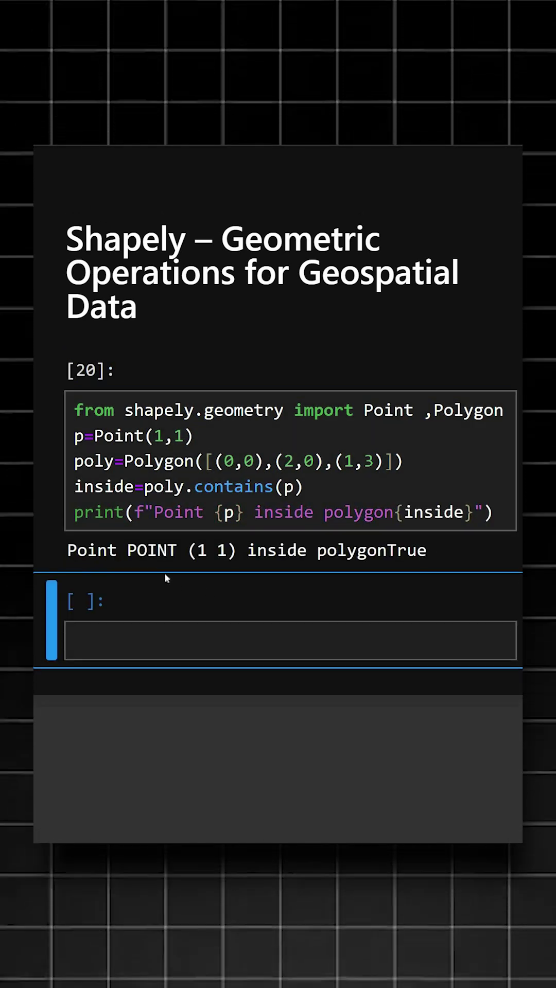